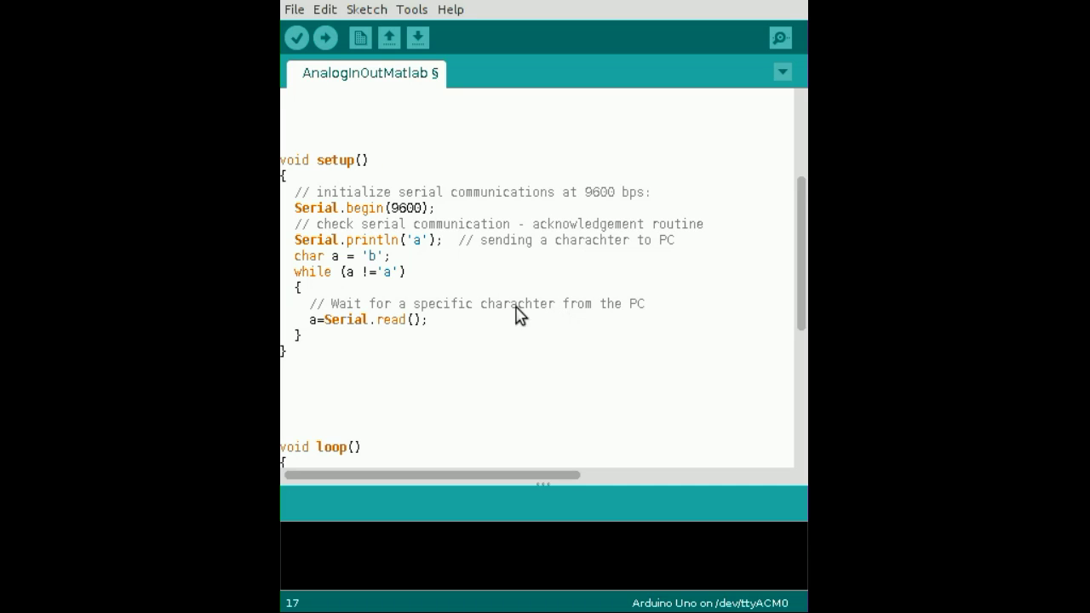
Step: Highlight Serial.begin and its 9600 baud rate in setup()
key("Down")
key("Down")
key("Down")
key("Home")
key("shift+Right")
key("shift+Right")
key("shift+Right")
key("shift+Right")
key("shift+Right")
key("shift+Right")
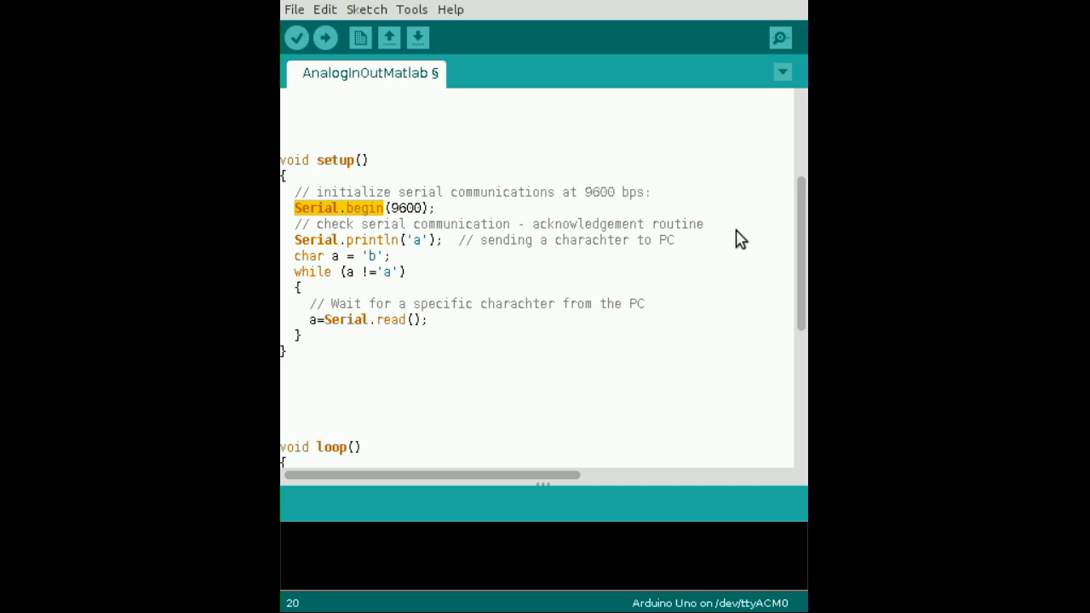
key("Right")
key("shift+Right")
key("shift+Right")
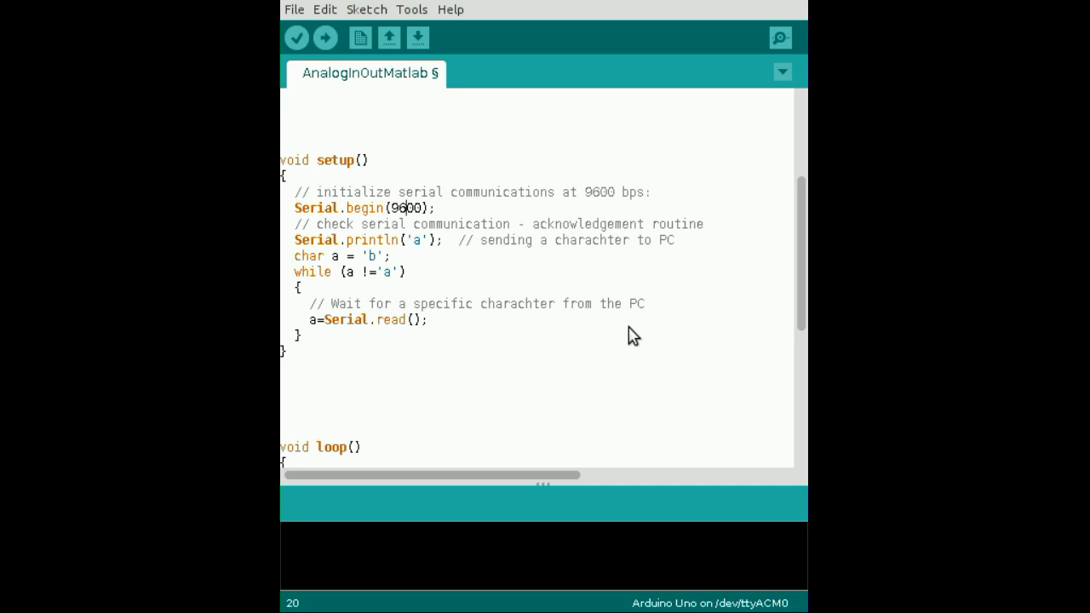
key("shift+Right")
key("shift+Right")
key("Up")
key("Up")
key("Up")
Step: Highlight the Serial.println call and the Serial.read() in the handshake while loop
key("Down")
key("Down")
key("Down")
key("shift+Home")
key("ctrl+shift+Right")
key("Down")
key("Down")
left_click_drag(553, 452, 656, 450)
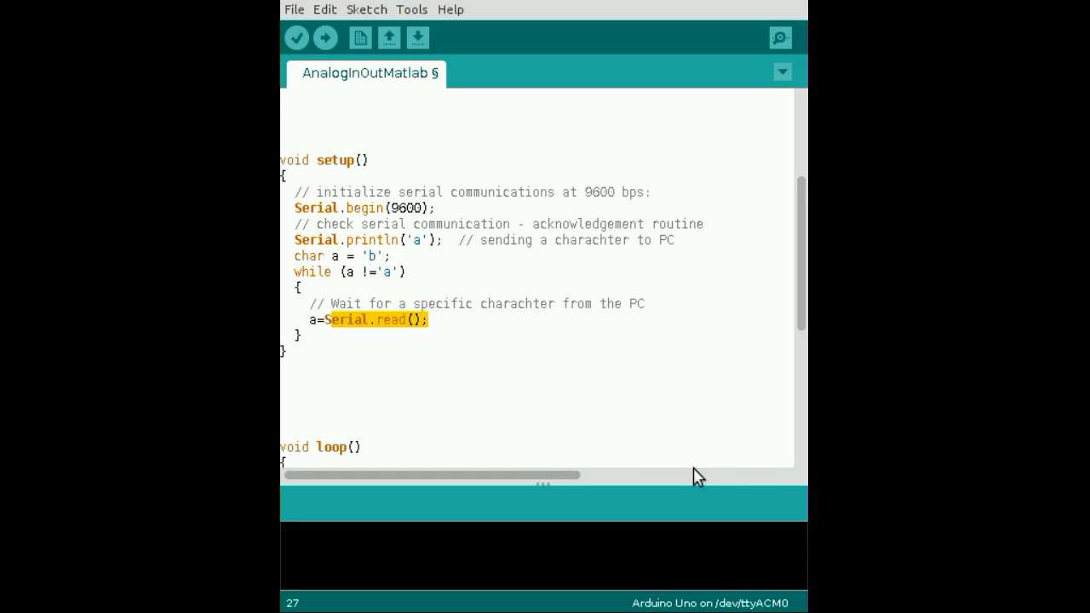
key("Down")
key("Down")
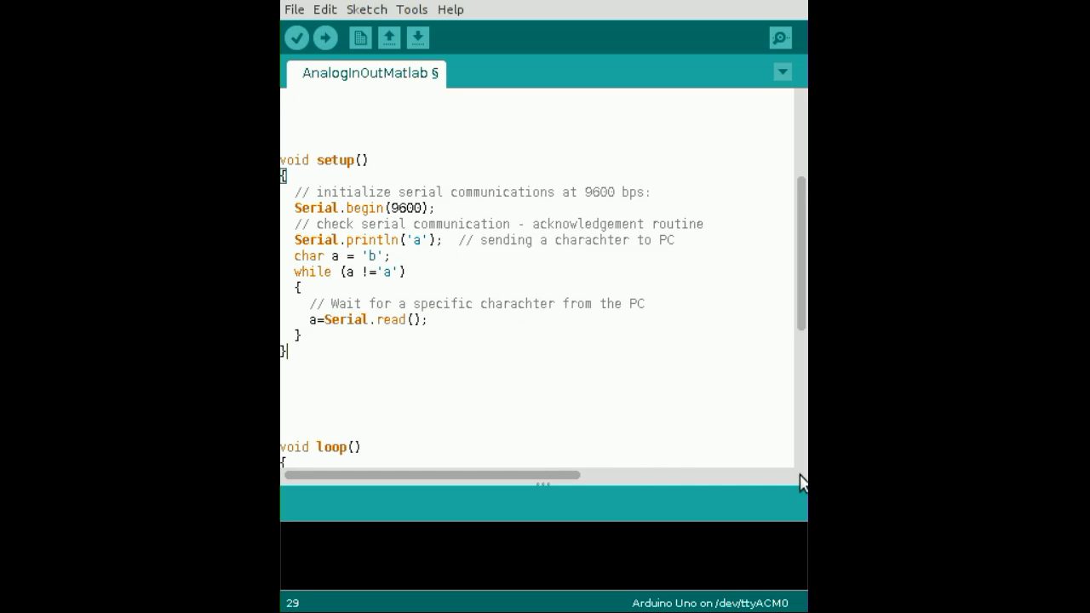
Step: Confirm the Tools board is Arduino Uno and the serial port is /dev/ttyACM0
key("alt+t")
key("Down")
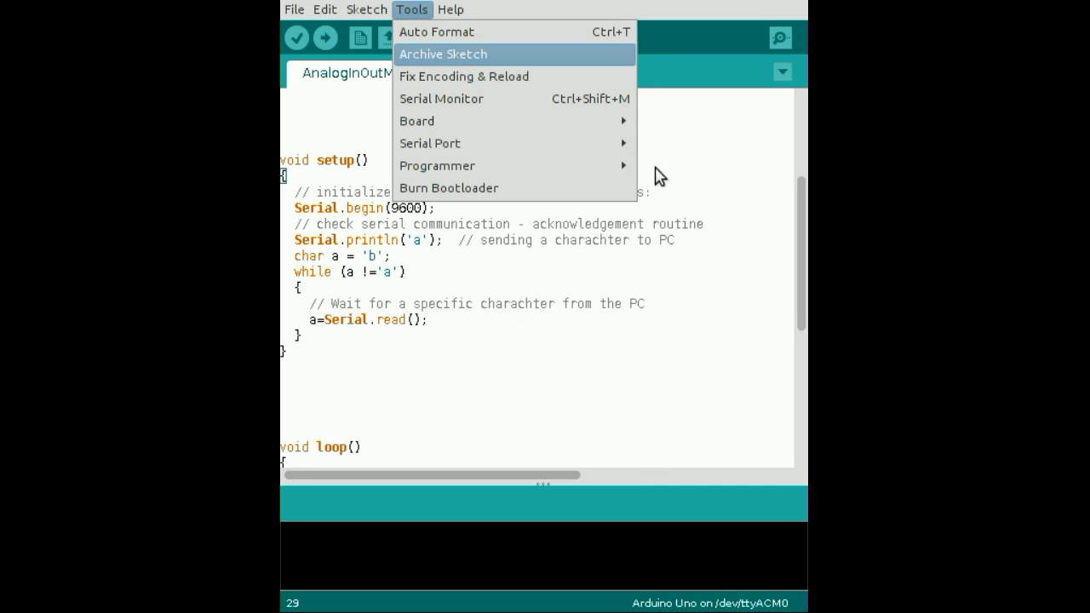
key("Down")
key("Down")
key("Down")
key("Right")
key("Right")
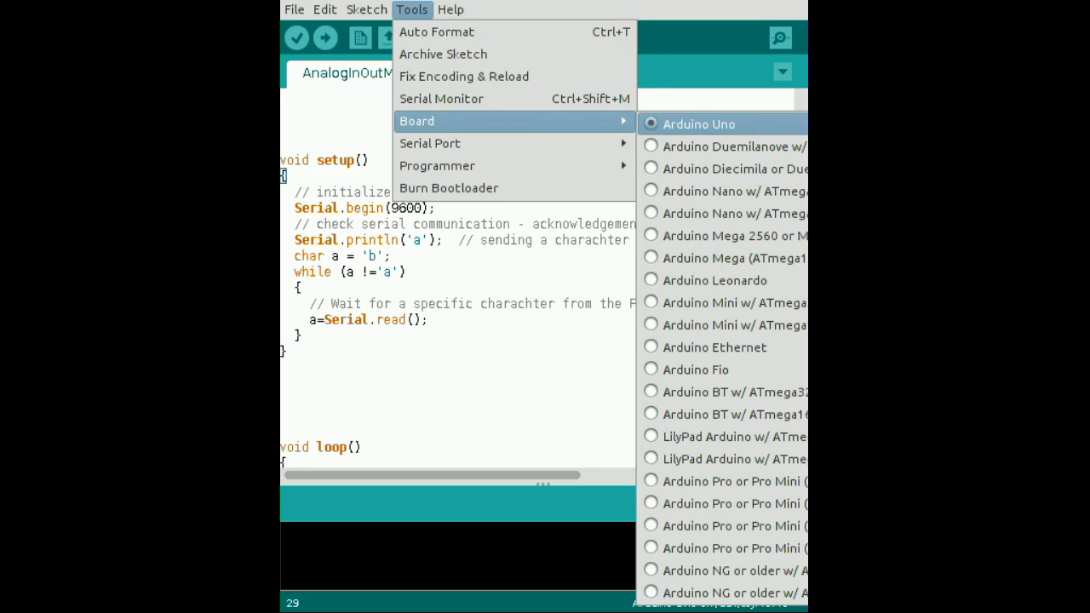
key("Left")
key("Down")
key("Right")
key("Right")
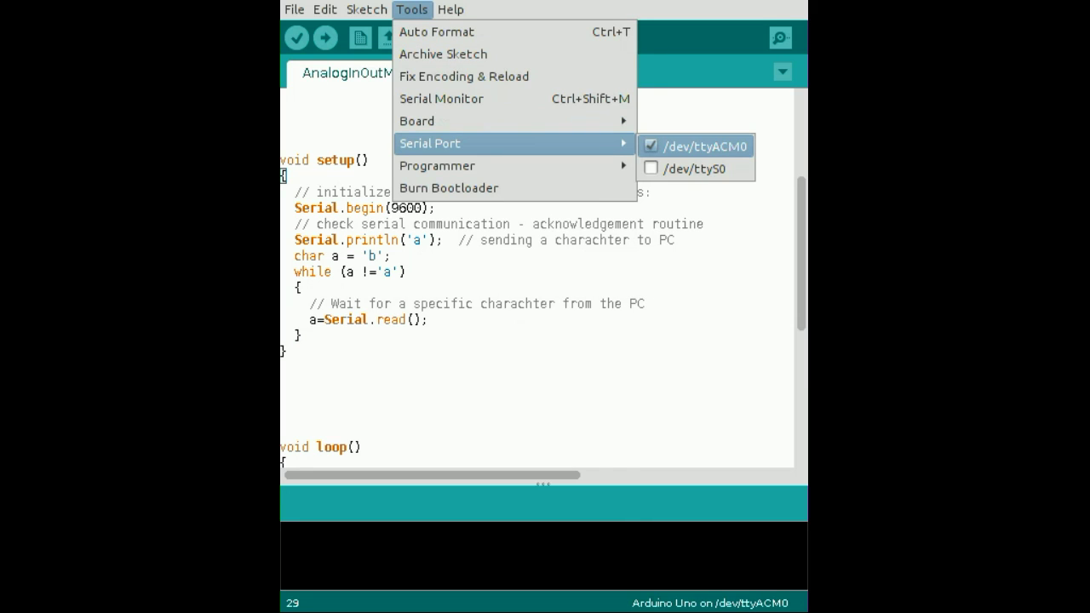
key("Left")
key("Down")
key("Down")
Step: Upload the AnalogInOutMatlab sketch to the Uno and return to setupSerial.m
key("Escape")
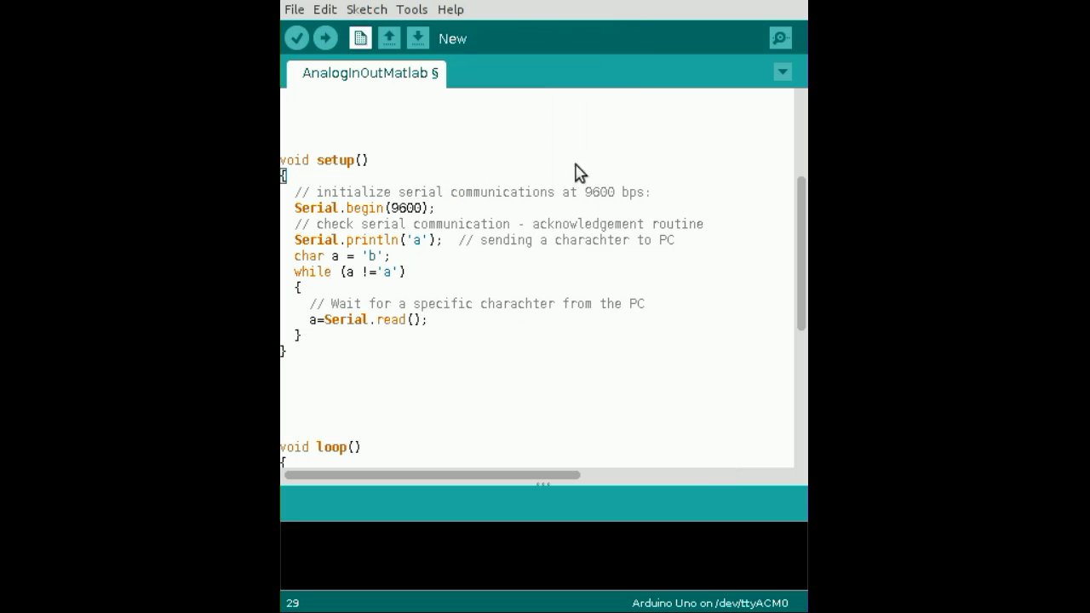
key("ctrl+u")
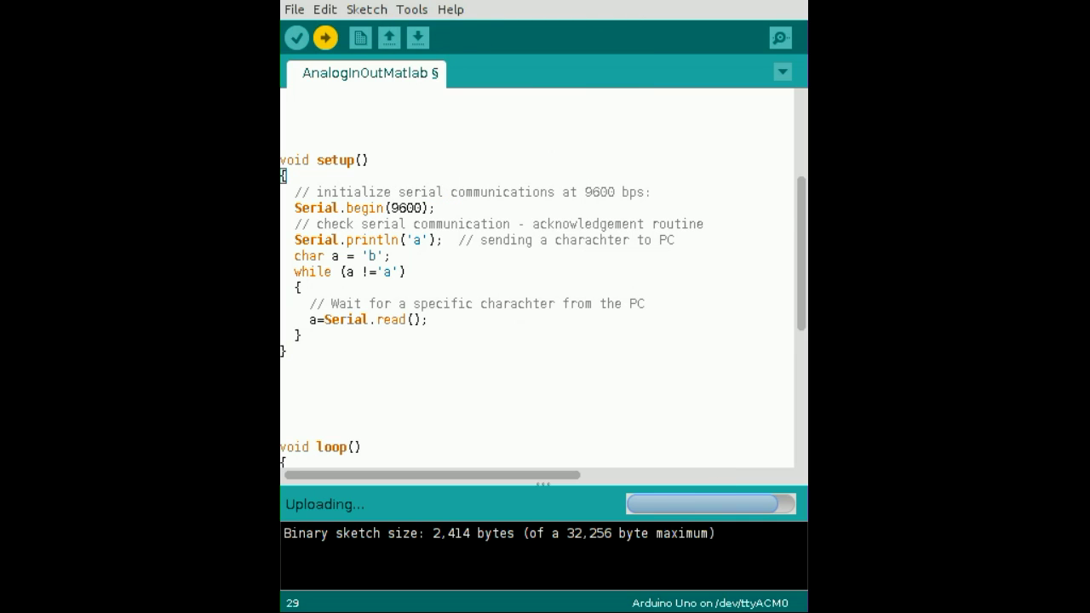
key("Down")
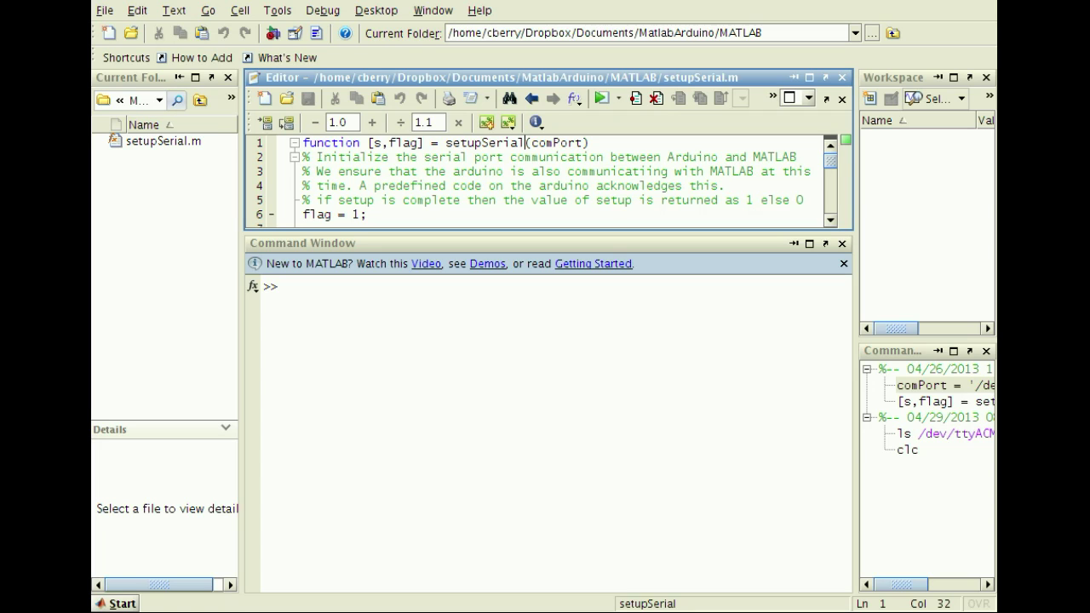
Step: Point out setupSerial's comPort argument, function name and flag output
left_click(585, 142)
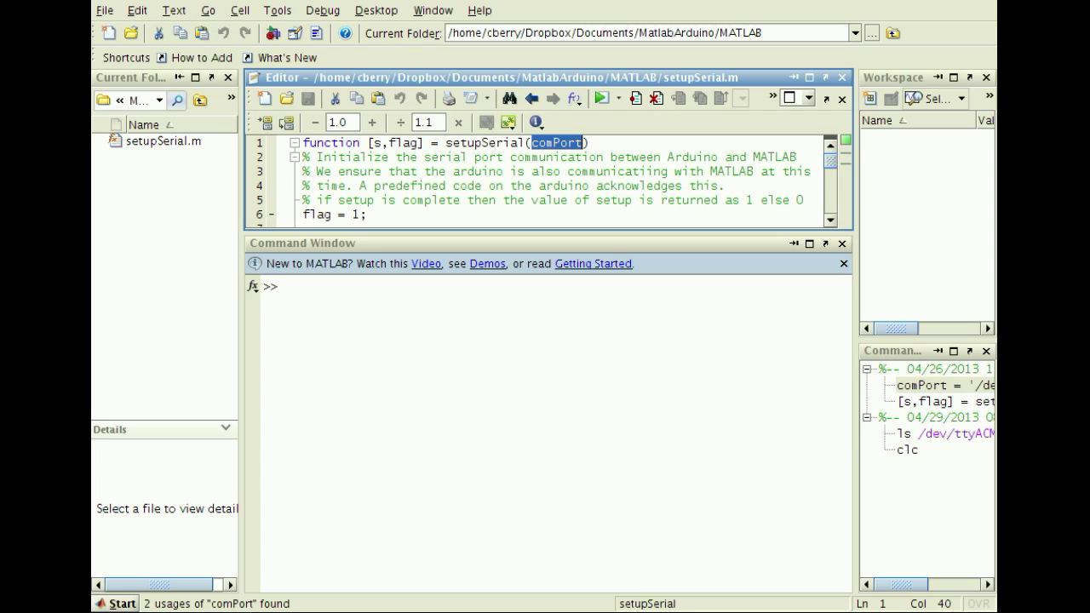
left_click(497, 142)
double_click(403, 142)
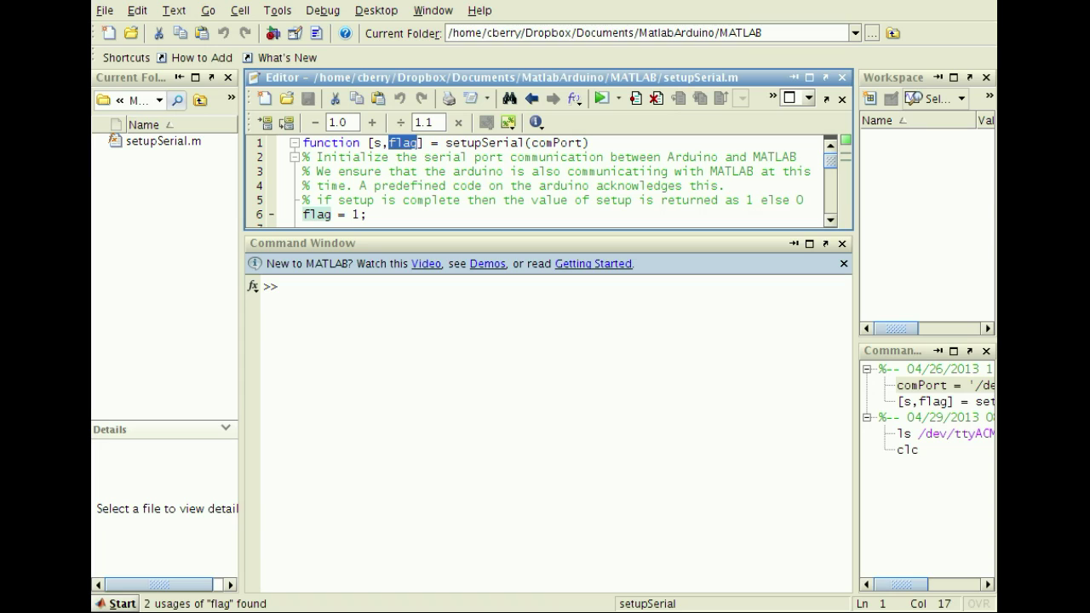
Step: Enlarge the editor and highlight serial(comPort), the Parity line and 9600 baud
left_click_drag(375, 232, 375, 259)
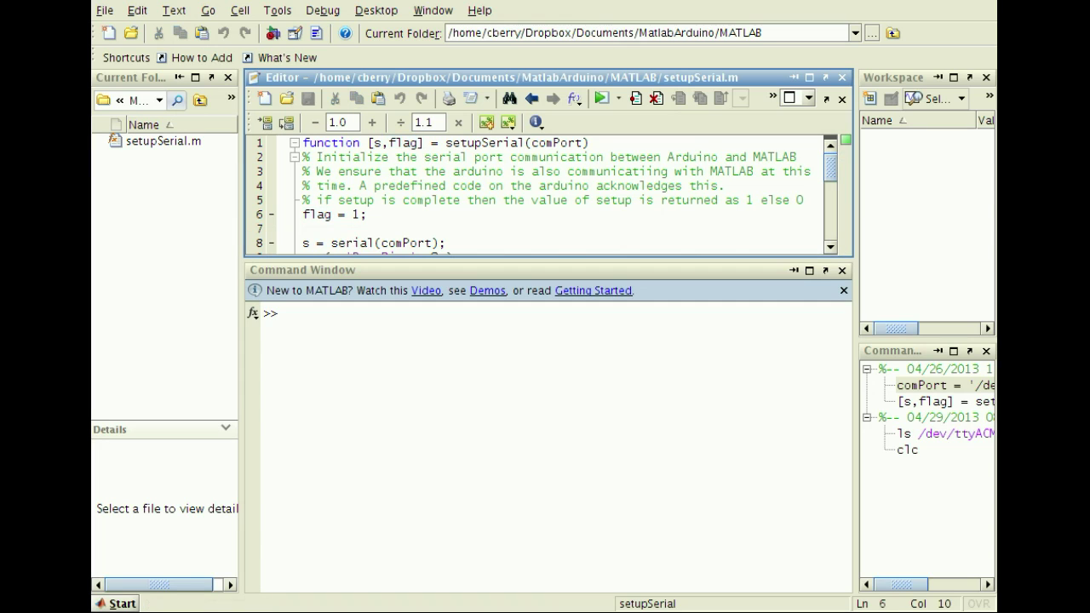
double_click(352, 243)
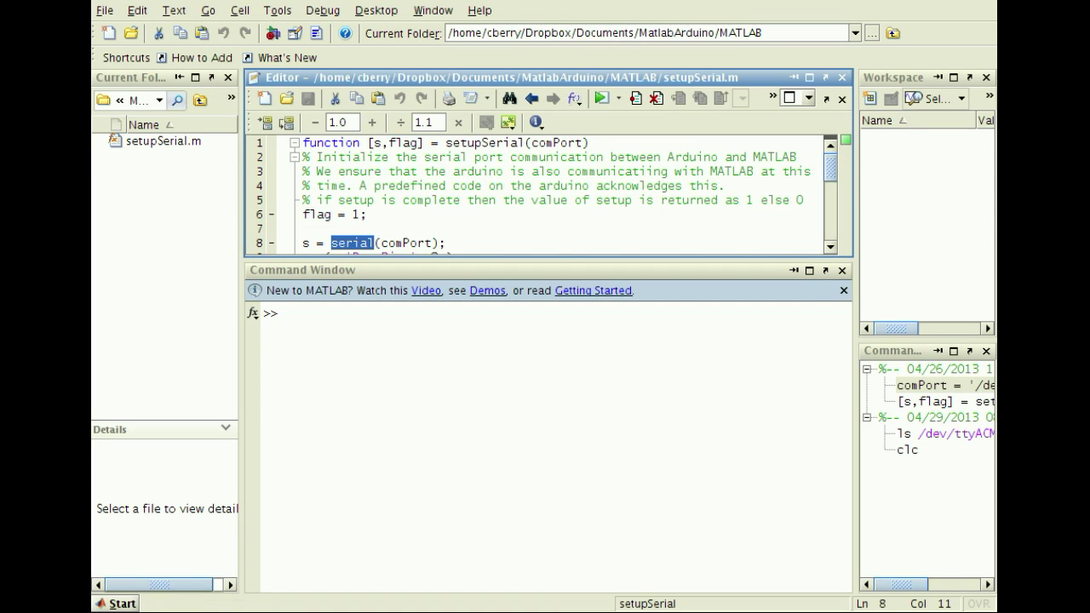
left_click(396, 243)
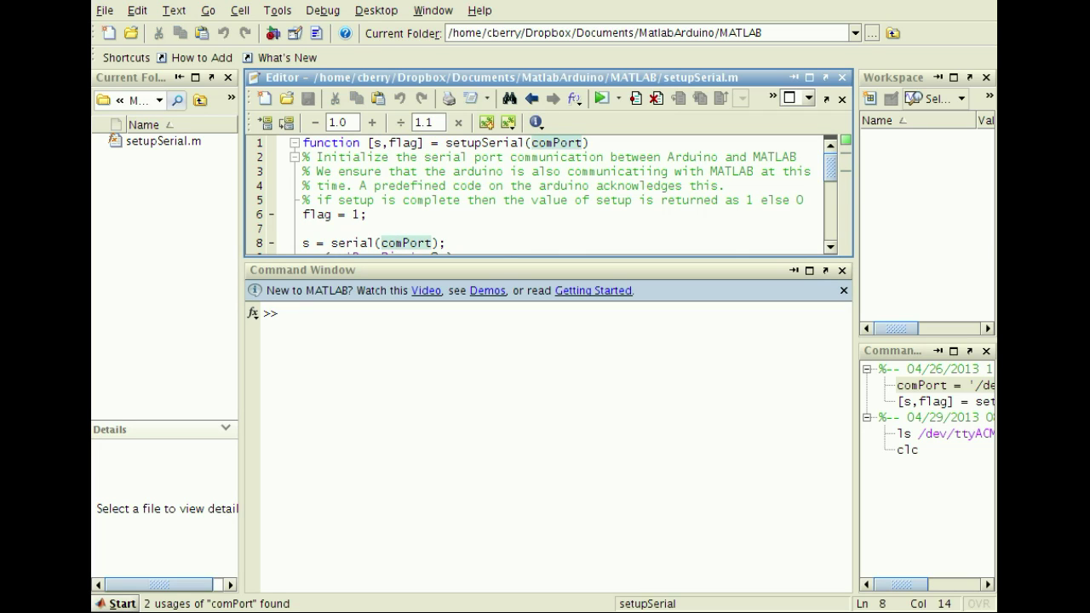
double_click(396, 242)
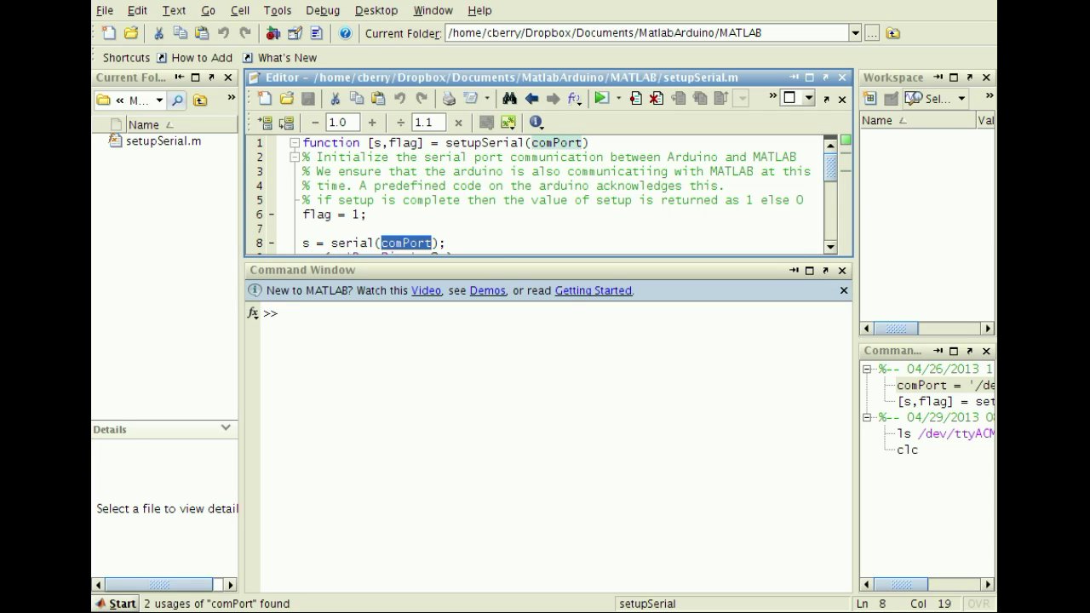
key("Down")
key("Down")
key("Down")
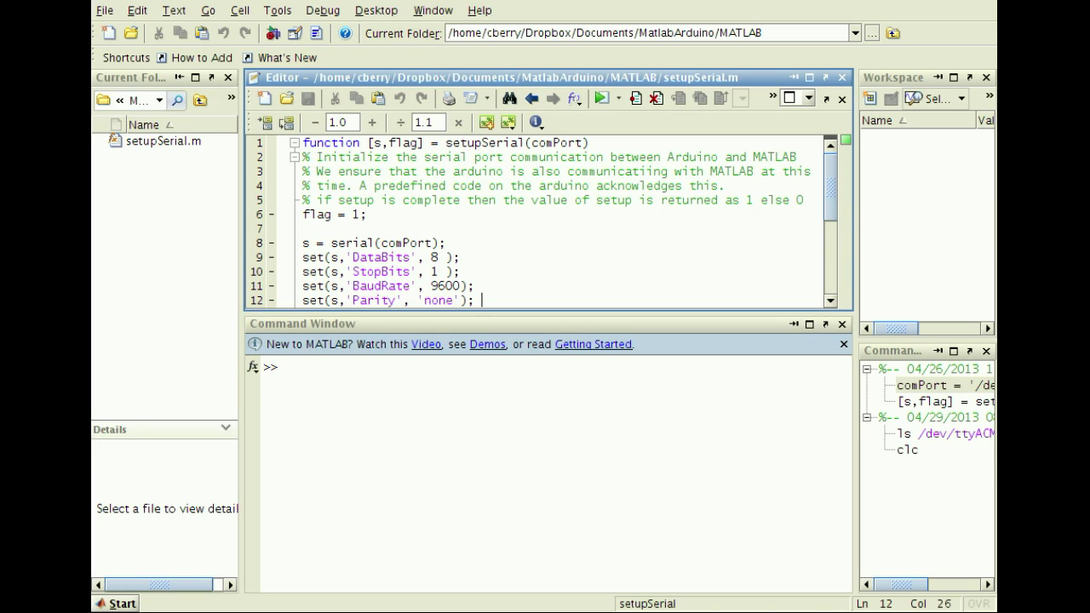
double_click(443, 286)
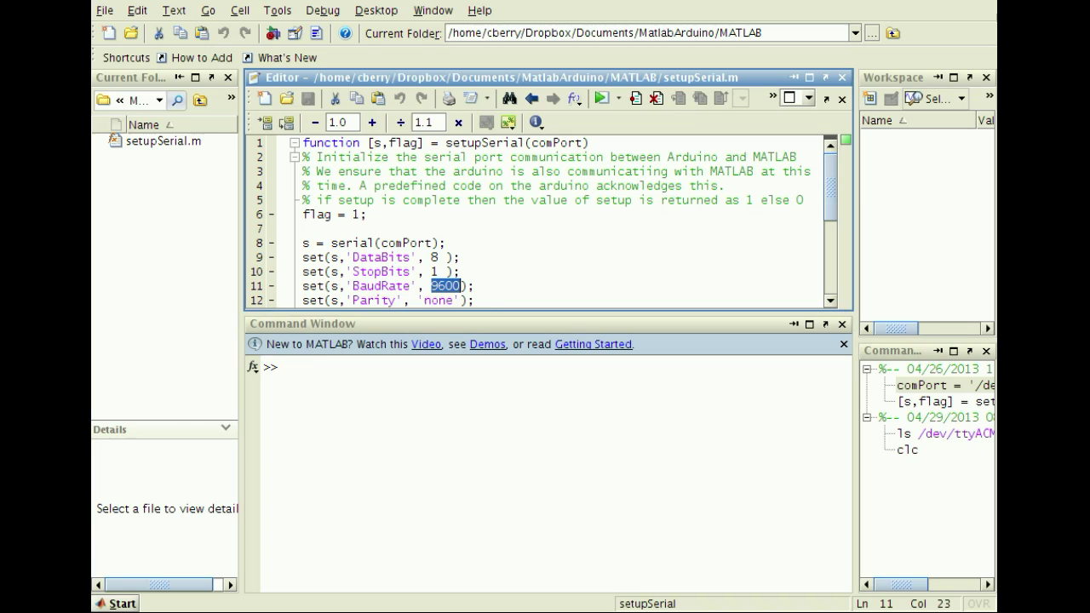
key("Down")
key("End")
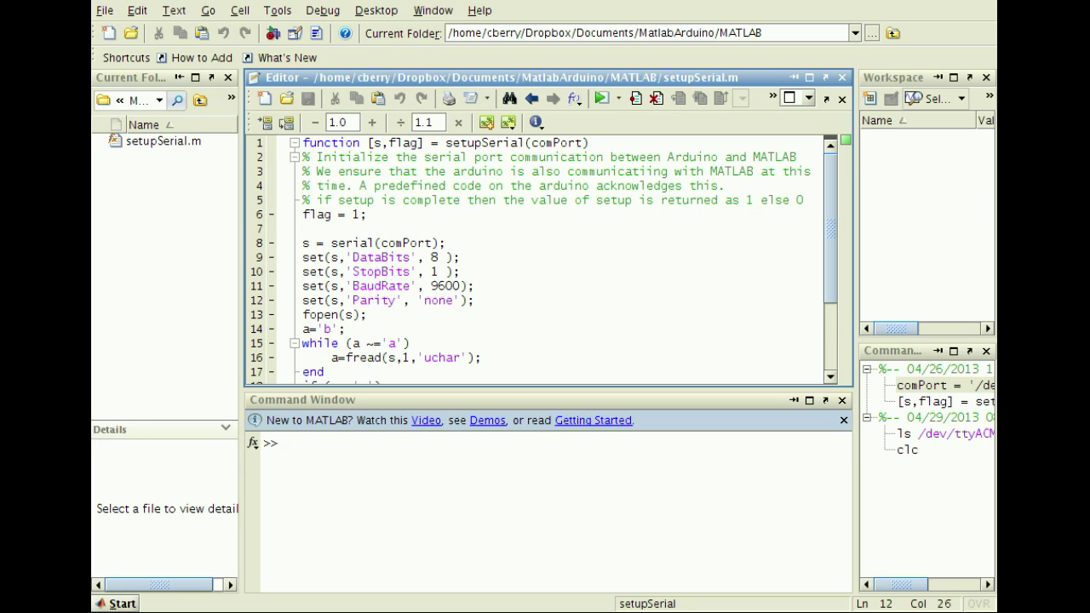
key("Down")
key("Down")
key("Down")
key("Down")
key("ctrl+shift+Right")
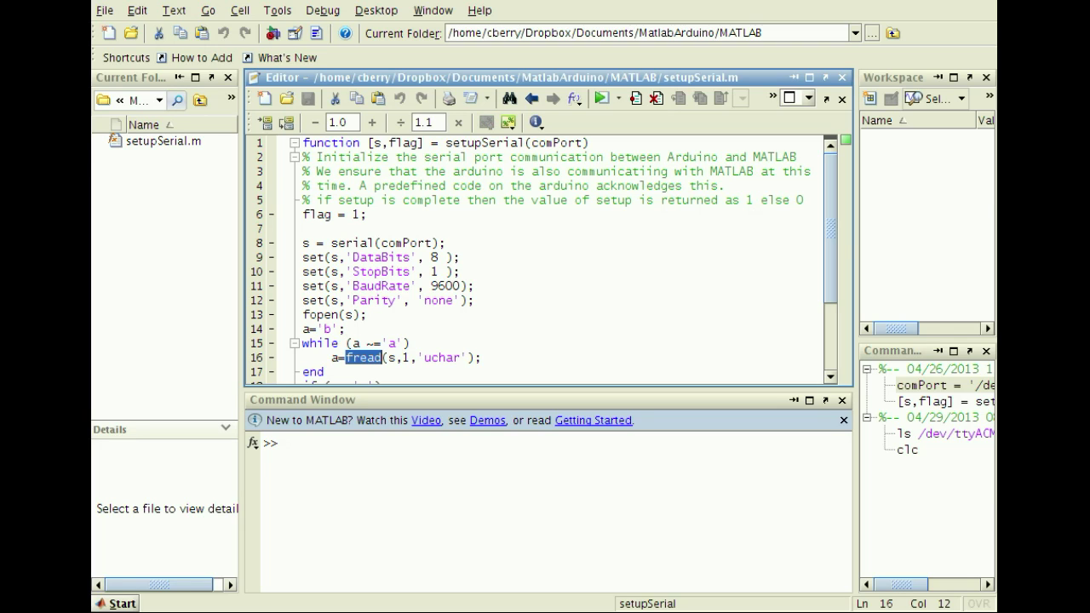
key("Right")
key("Right")
key("Right")
key("Right")
key("shift+Right")
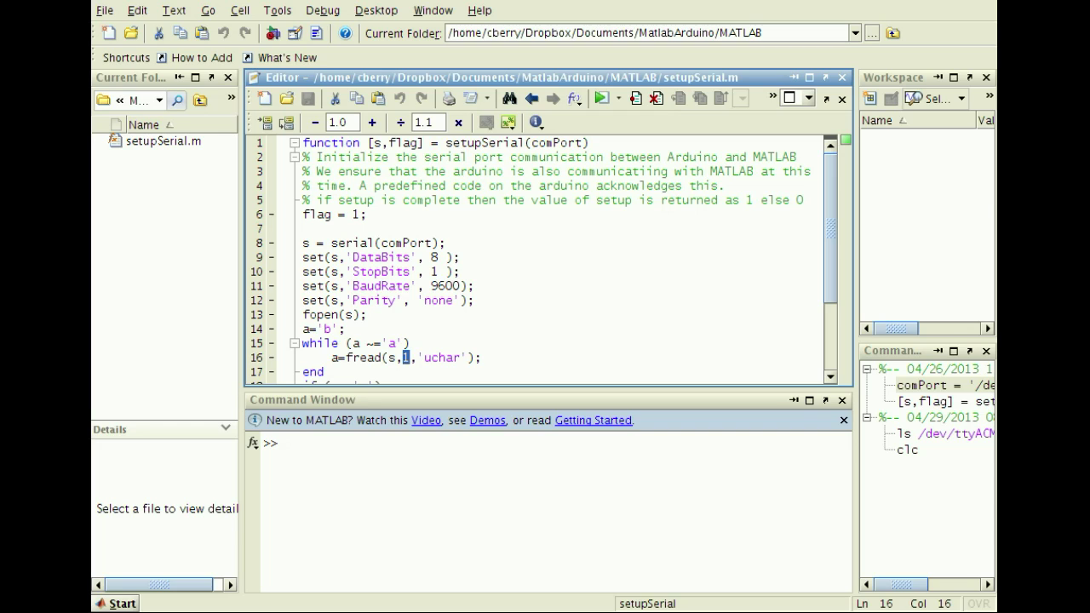
key("Right")
key("Right")
key("ctrl+shift+Right")
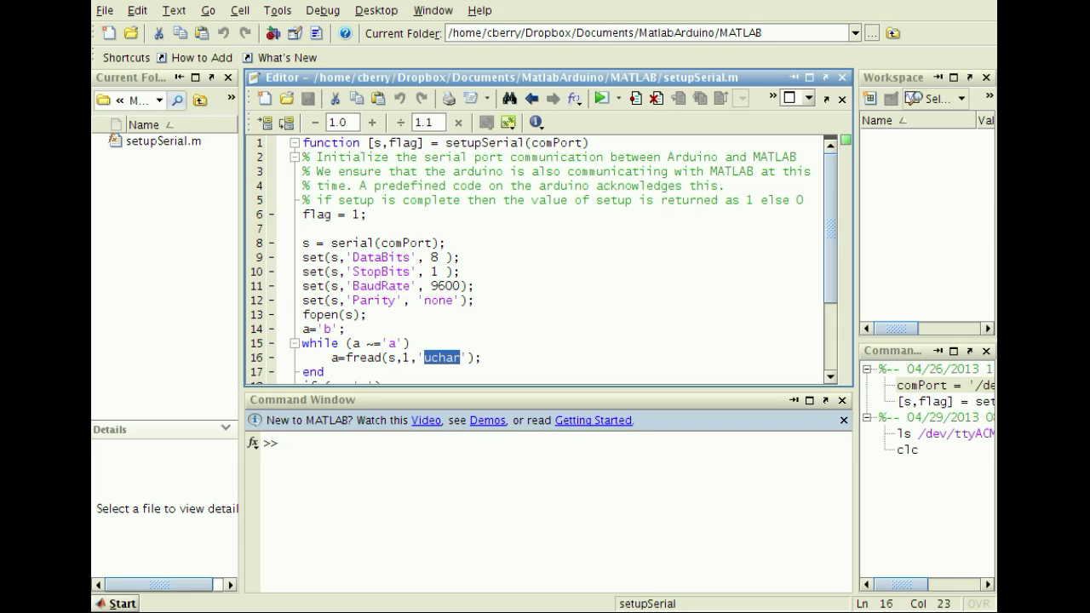
key("Down")
key("Down")
key("Down")
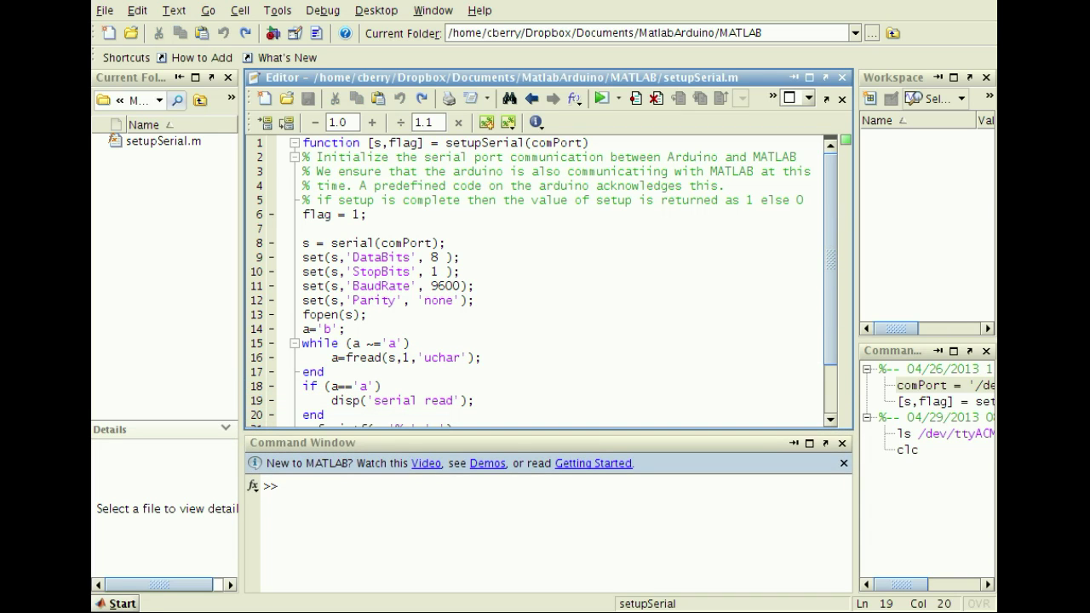
left_click_drag(331, 385, 375, 386)
key("Down")
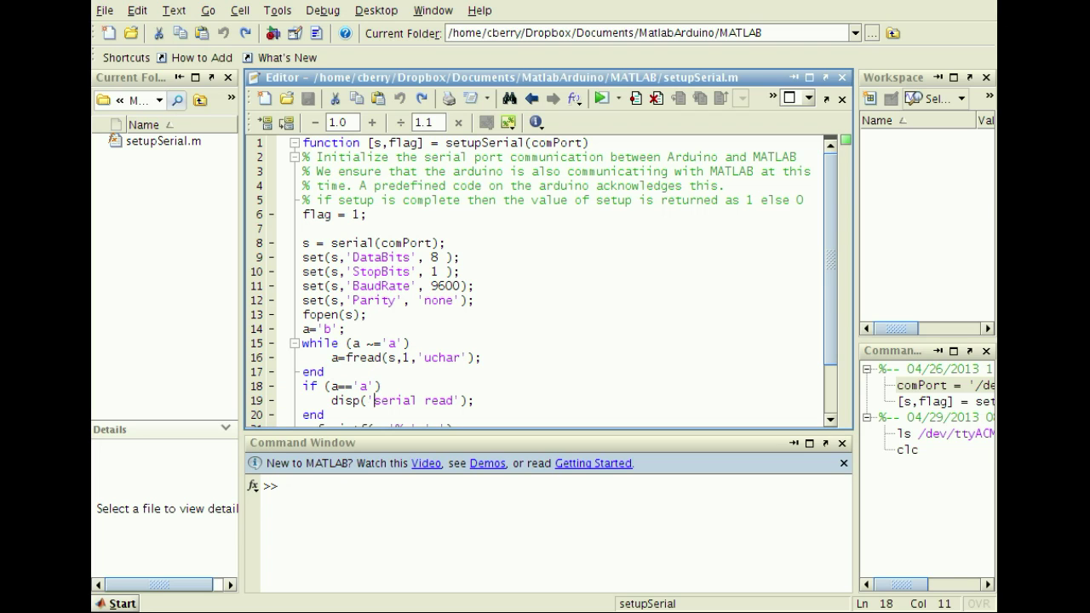
key("shift+Right")
key("shift+Right")
key("shift+Right")
key("shift+Right")
key("shift+Right")
key("shift+Right")
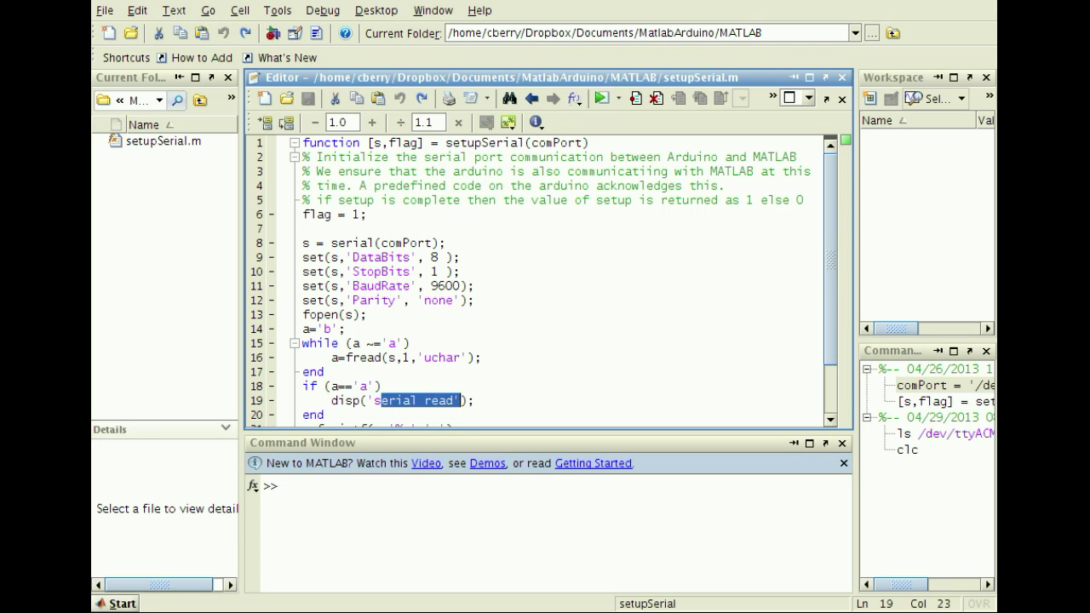
key("End")
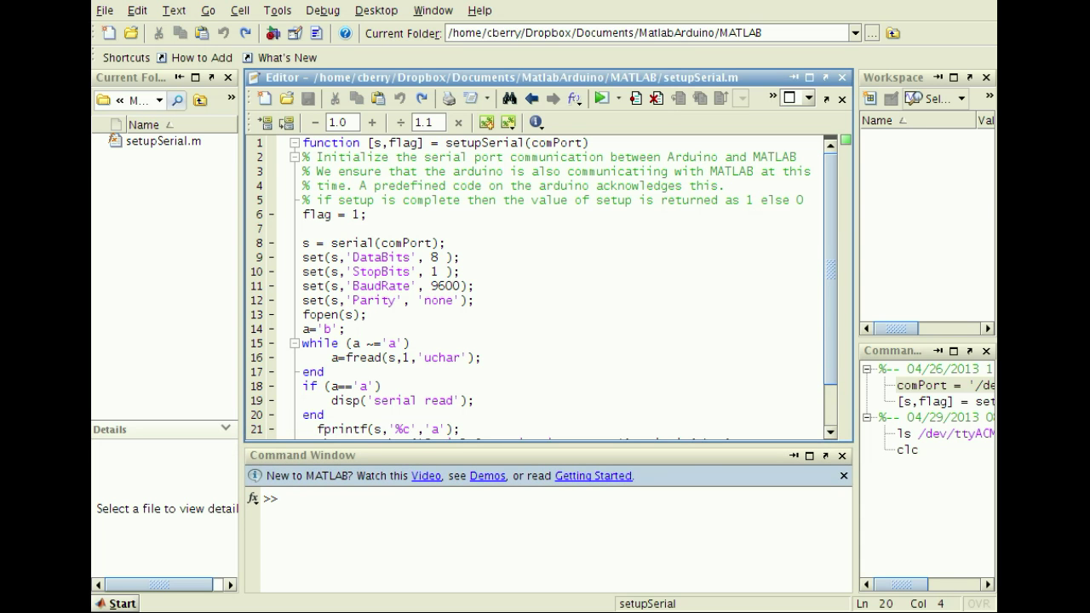
left_click(339, 429)
double_click(339, 429)
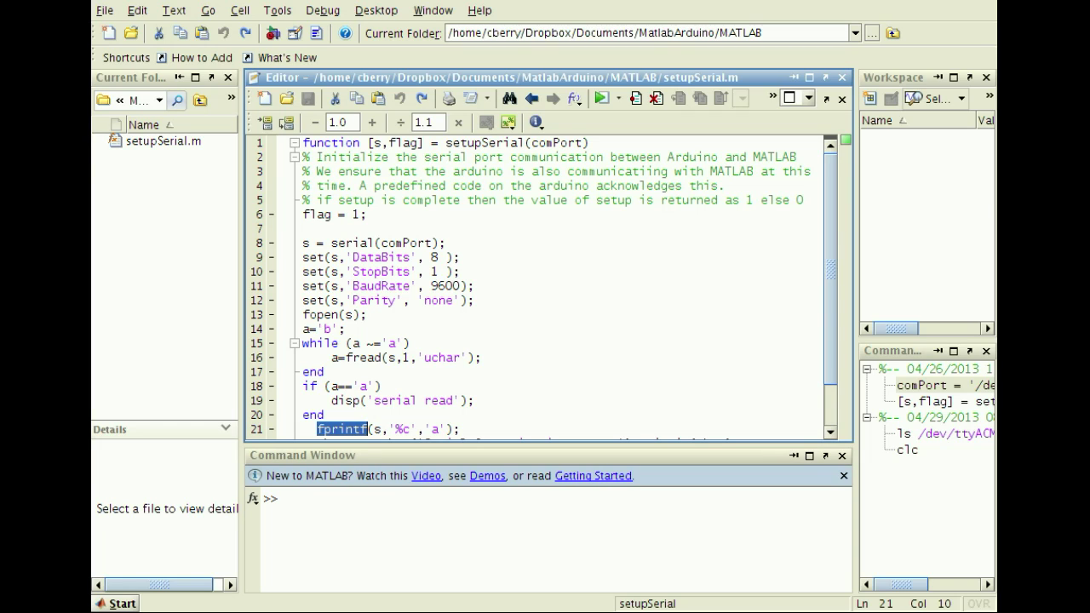
key("Right")
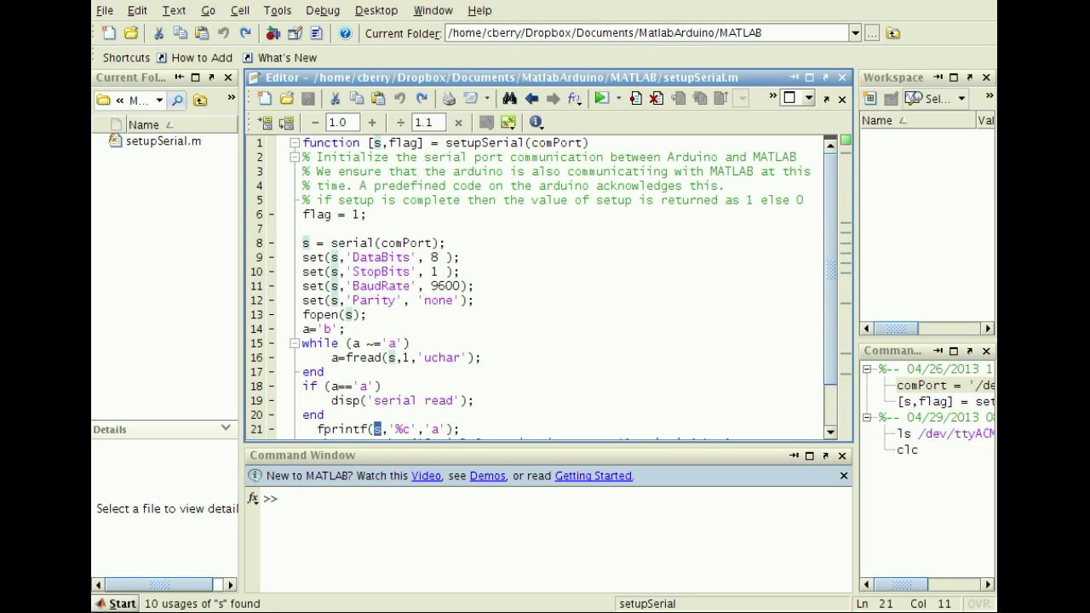
key("Right")
key("Right")
key("Right")
key("shift+Right")
key("shift+Right")
key("Right")
key("Right")
key("shift+Right")
key("shift+Right")
key("shift+Right")
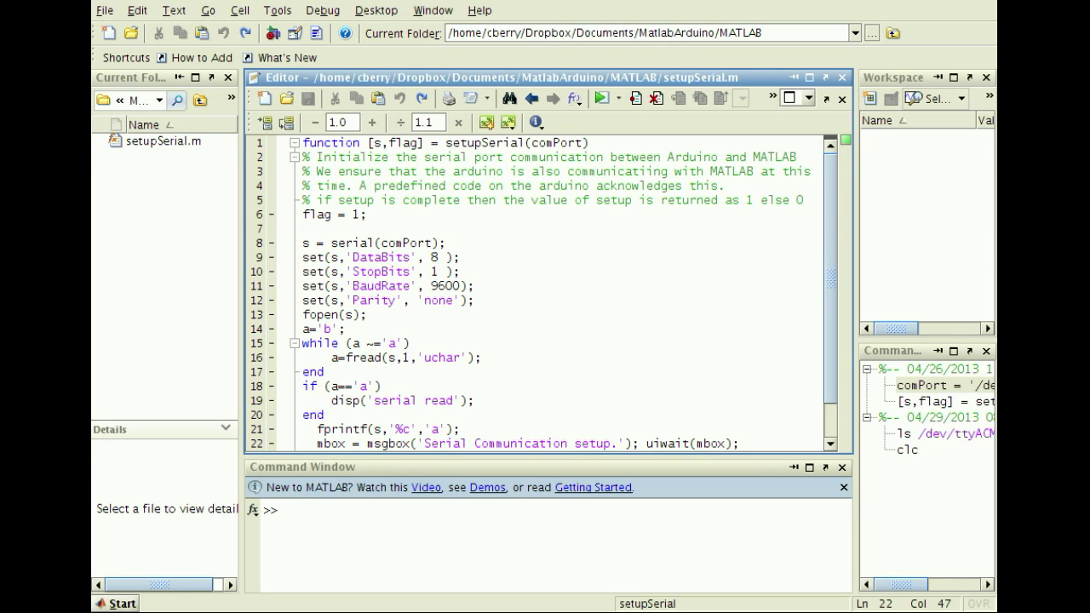
double_click(710, 443)
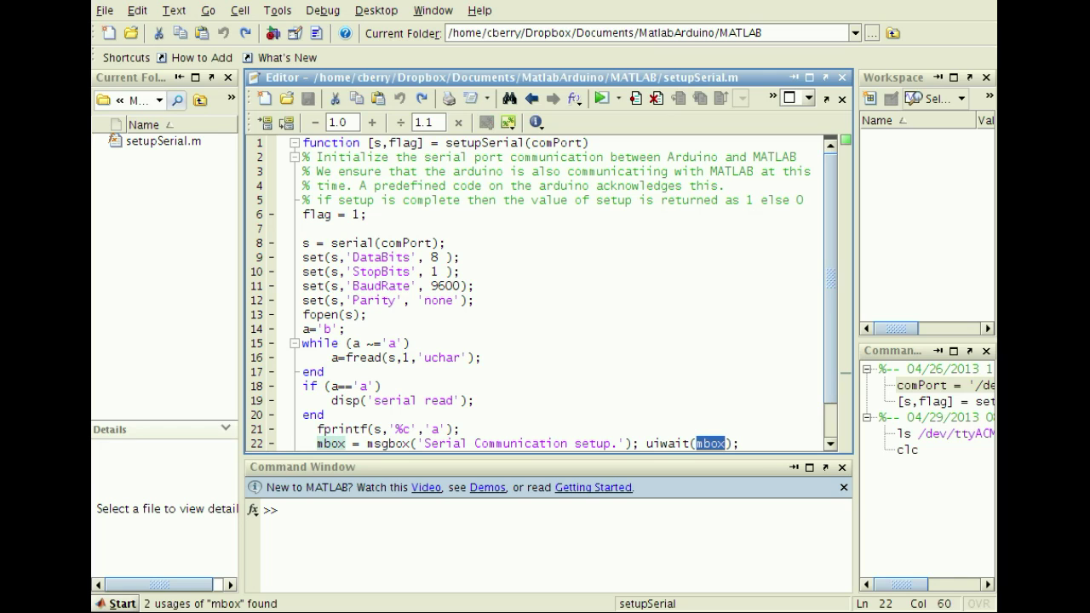
key("End")
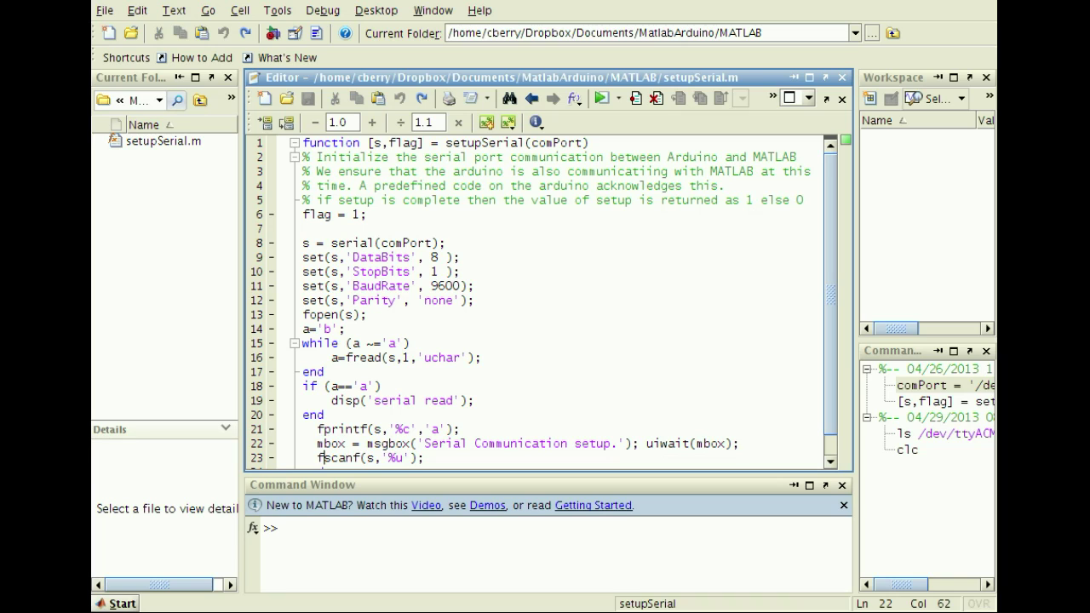
left_click_drag(325, 458, 367, 457)
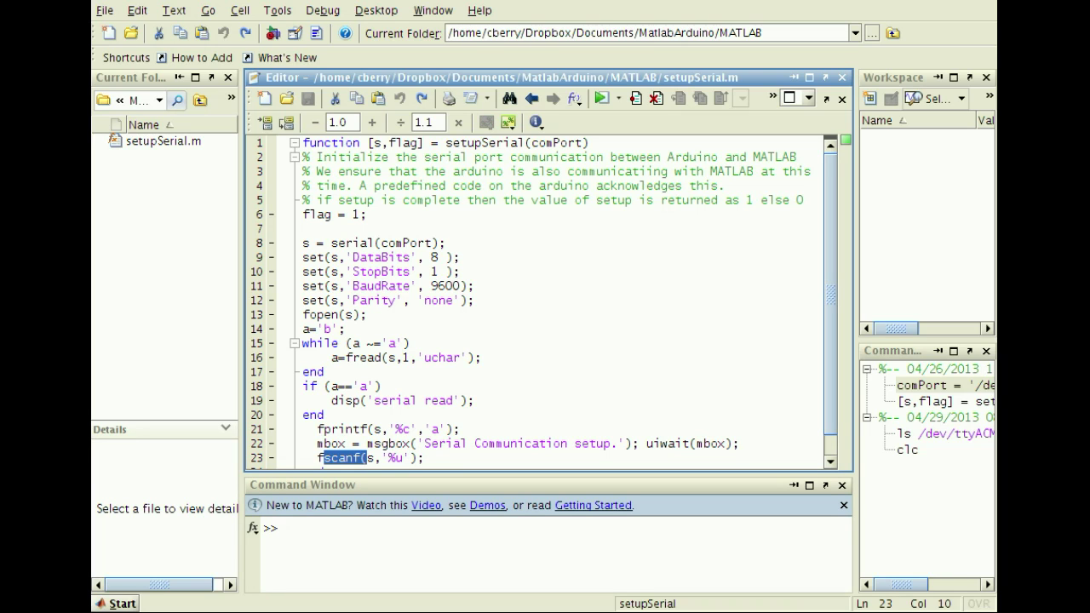
left_click_drag(389, 458, 403, 458)
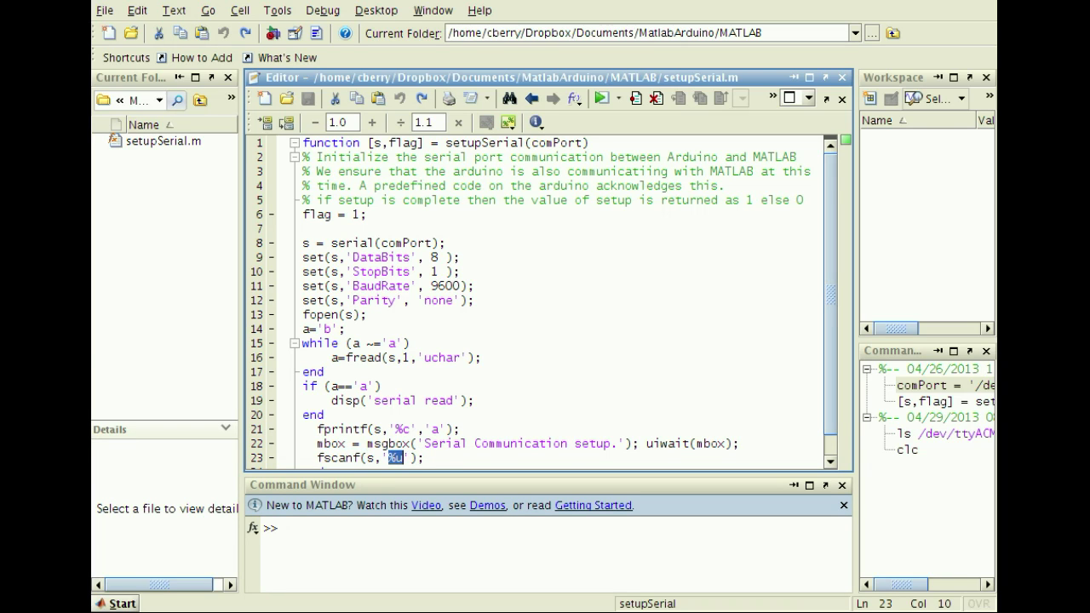
Step: Paste and run comPort = '/dev/ttyACM0' in the Command Window
double_click(371, 458)
key("ctrl+0")
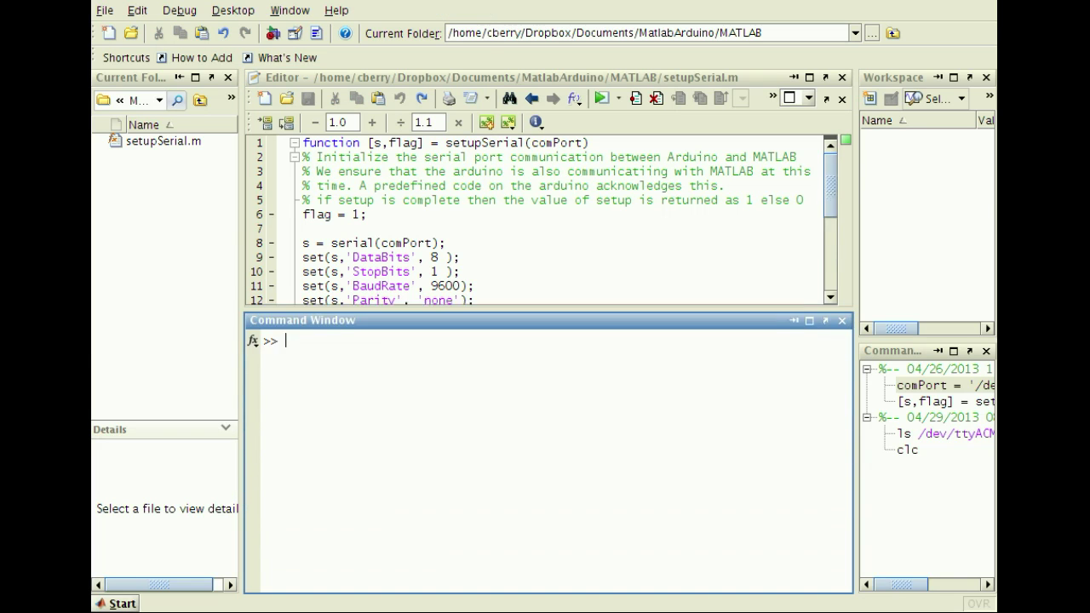
right_click(413, 300)
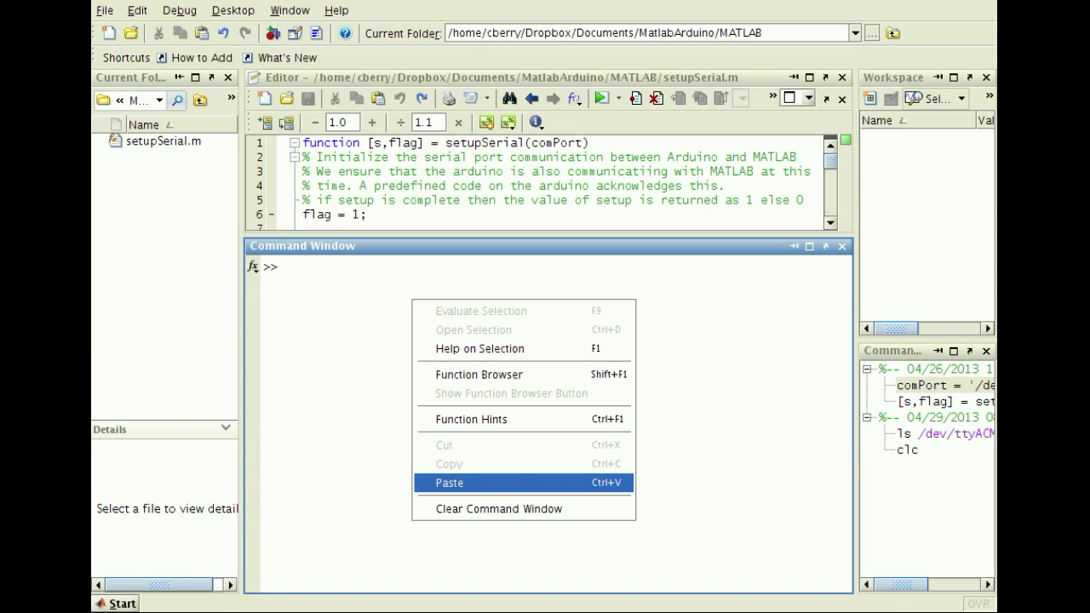
left_click(450, 483)
key("Return")
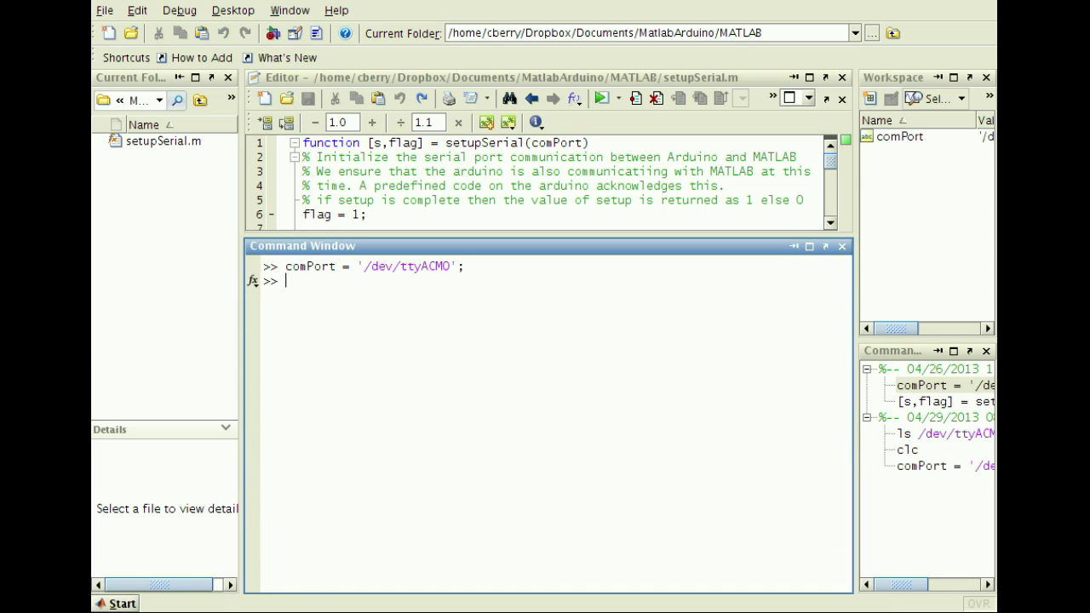
Step: Rerun [s,flag] = setupSerial(comPort) and acknowledge the 'Serial Communication setup.' message
key("Up")
key("Up")
key("Up")
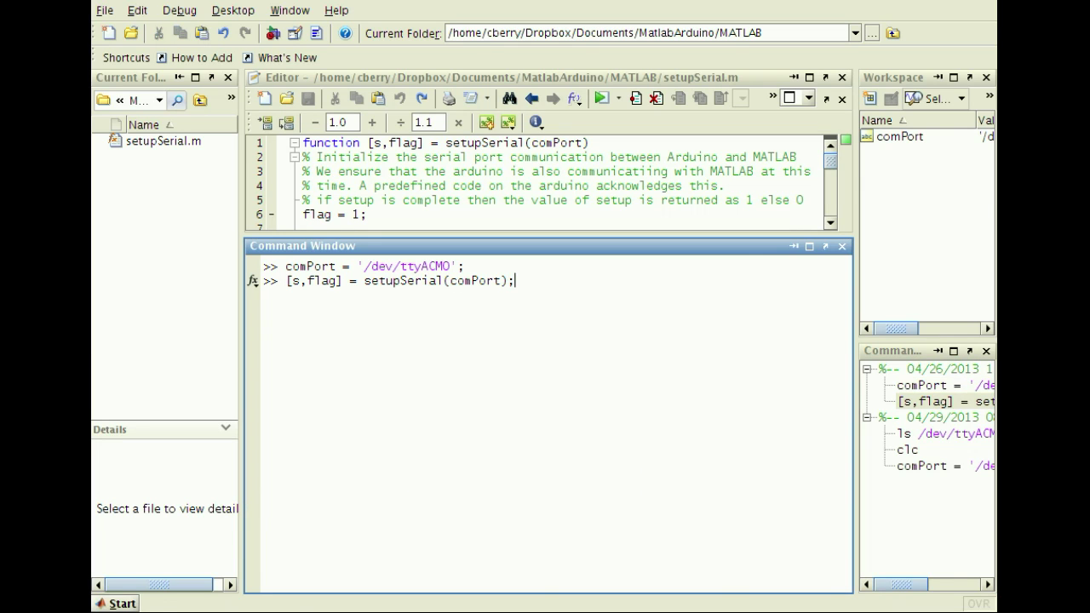
key("Return")
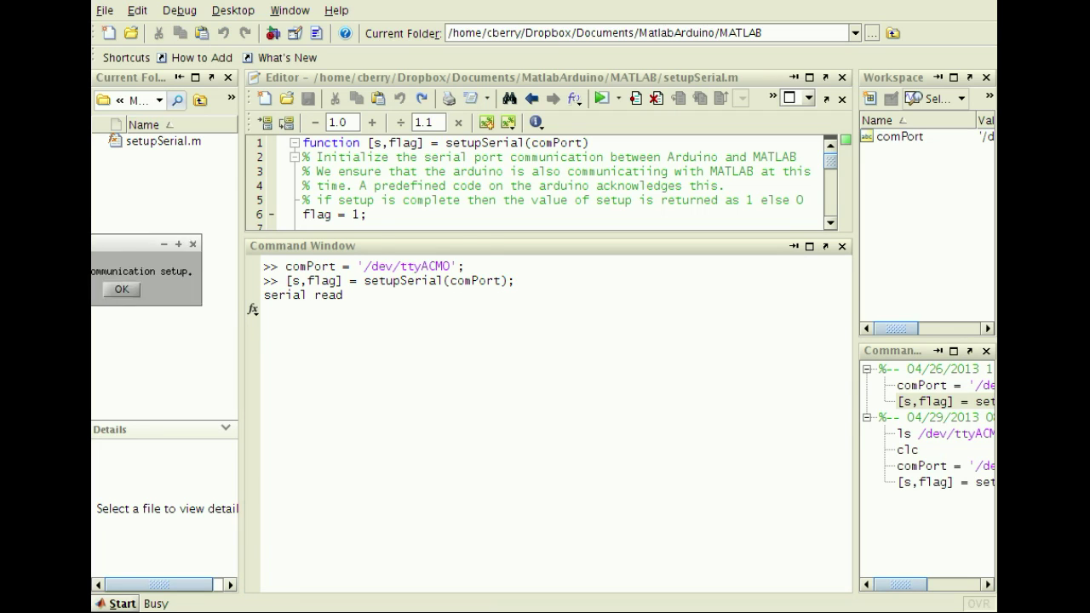
left_click_drag(120, 241, 440, 242)
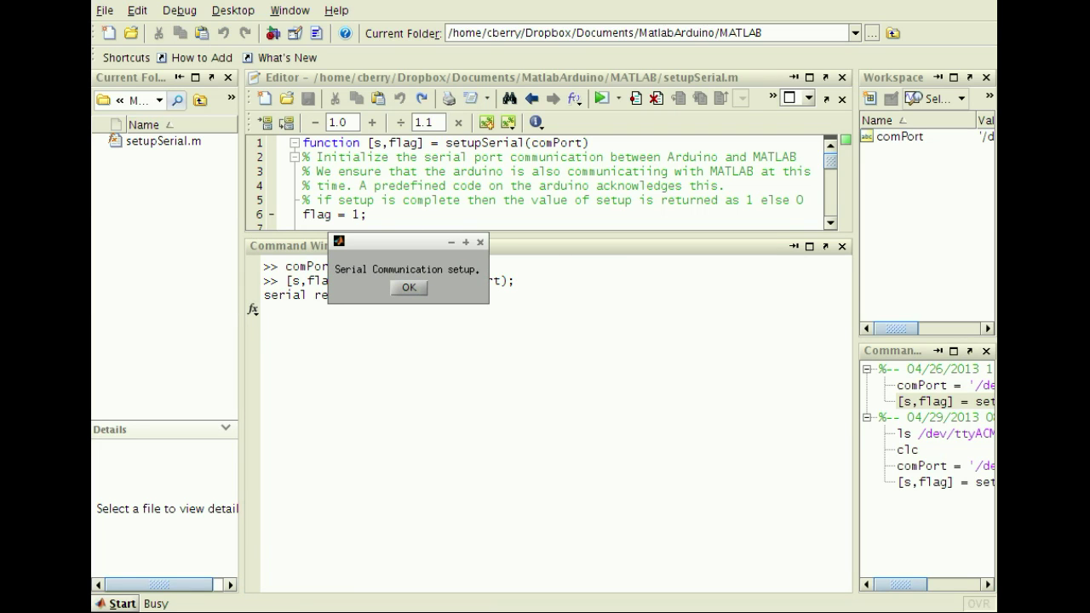
key("Return")
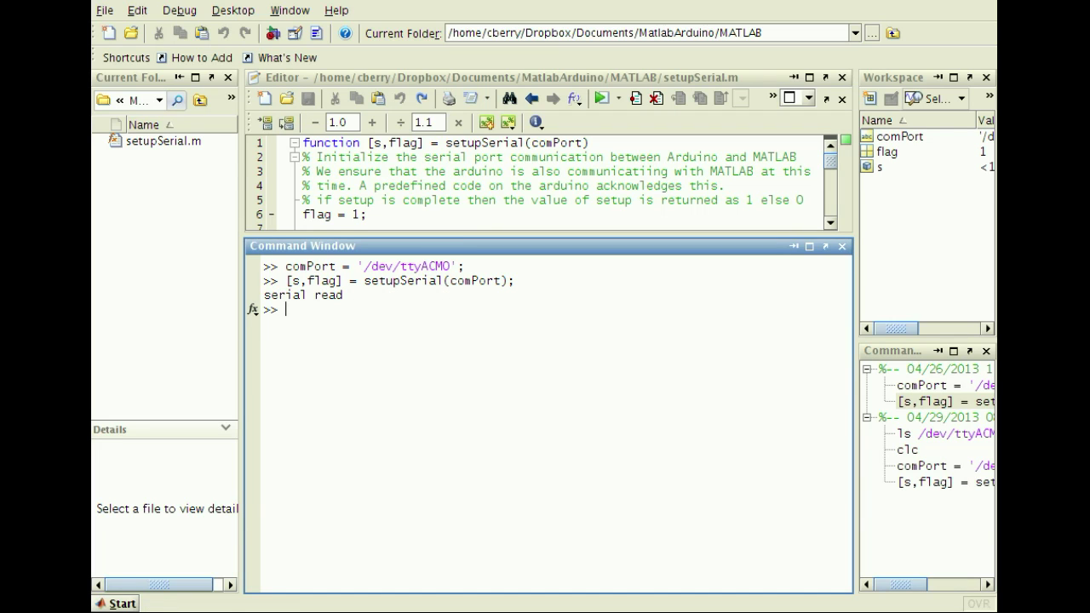